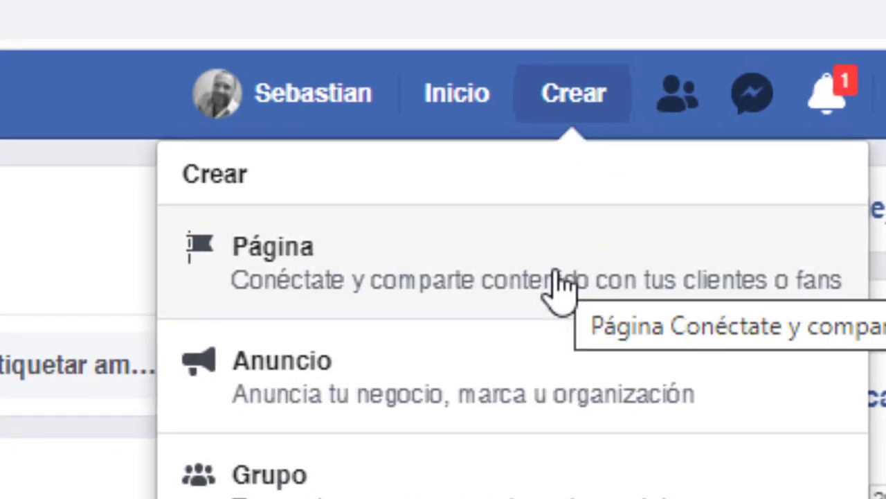
Start creating a page of the type Negocio o marca and name it Test Nuea Tienda.
click(556, 279)
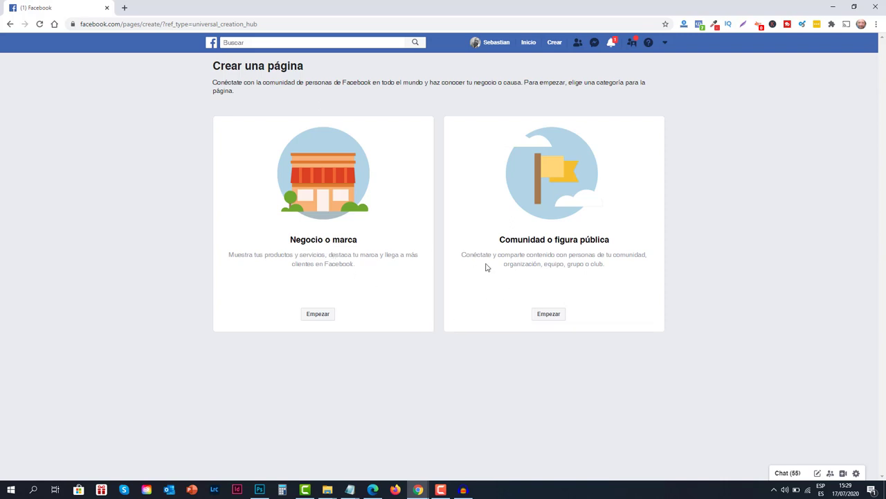
click(319, 315)
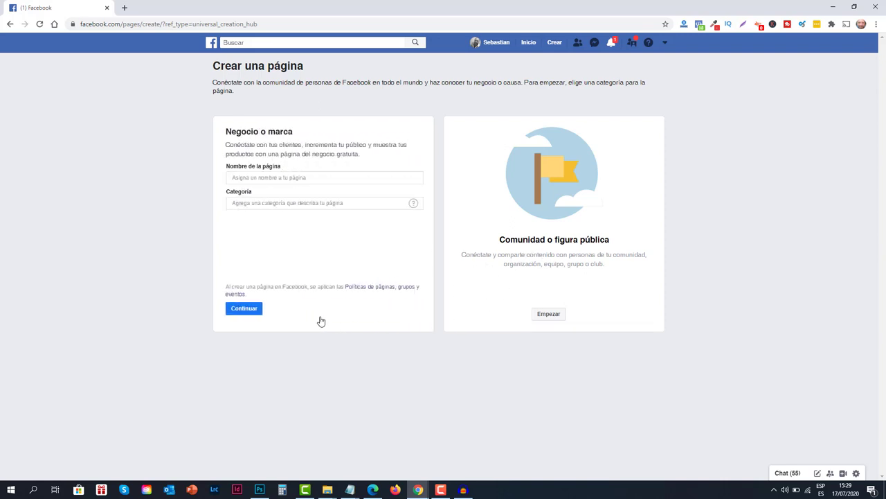
click(284, 178)
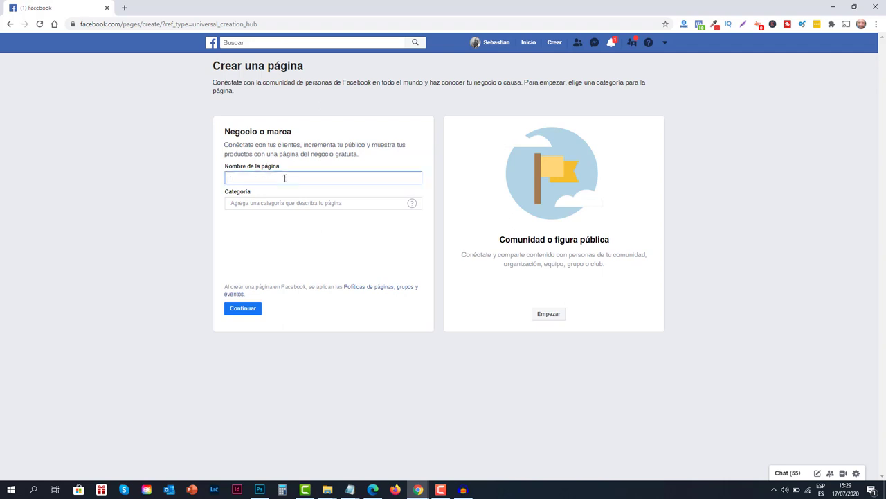
text(Test Nuea Tienda)
Set the page's category to Joyas/relojes and continue with its creation.
click(288, 201)
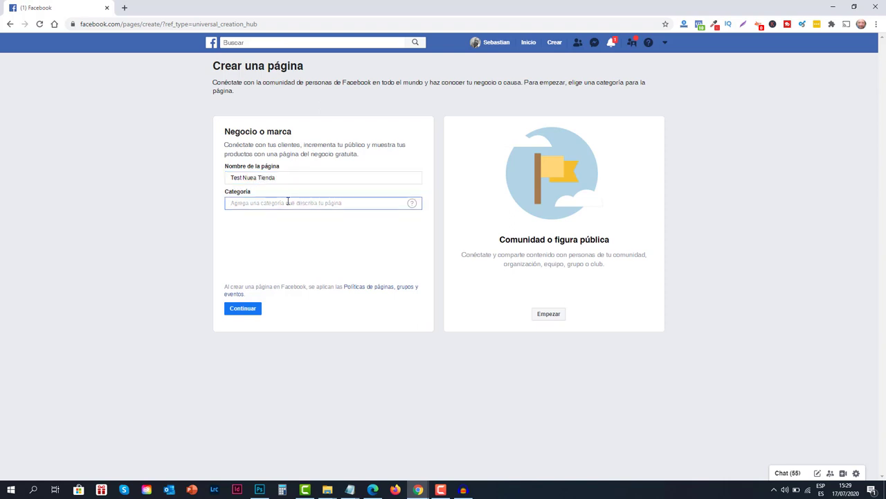
text(lejo)
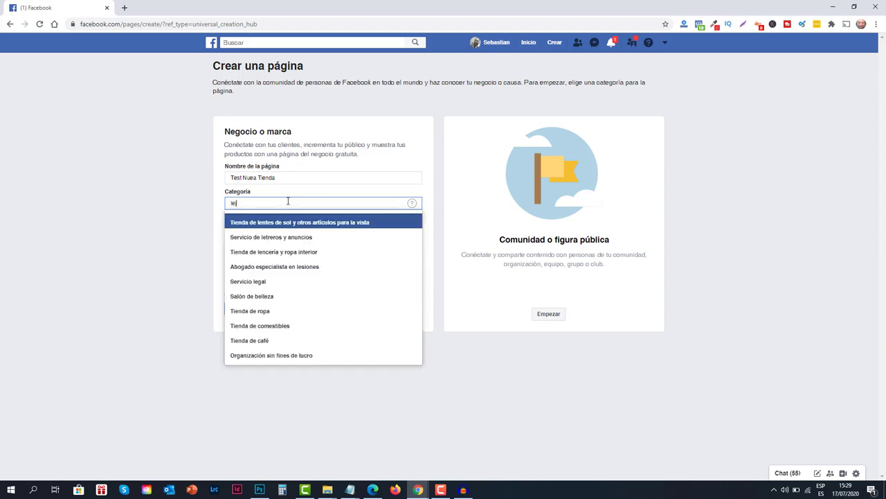
double_click(287, 201)
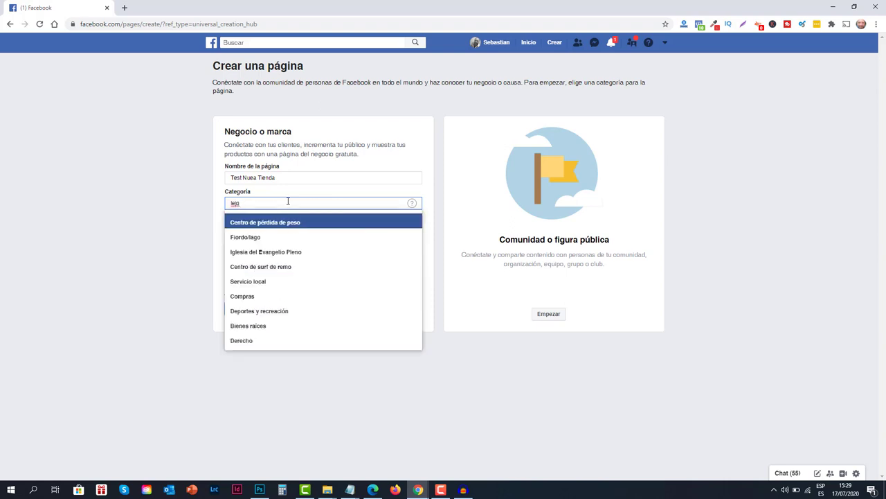
key(BackSpace)
text(relo)
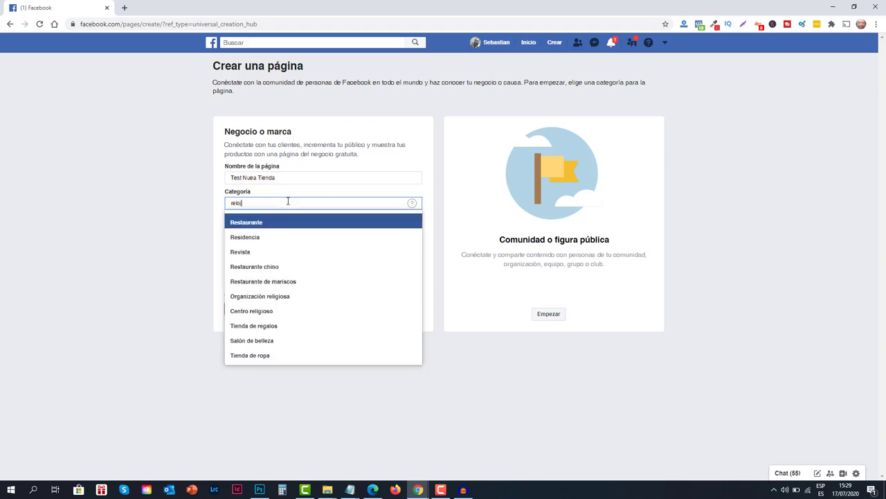
text(je)
click(257, 222)
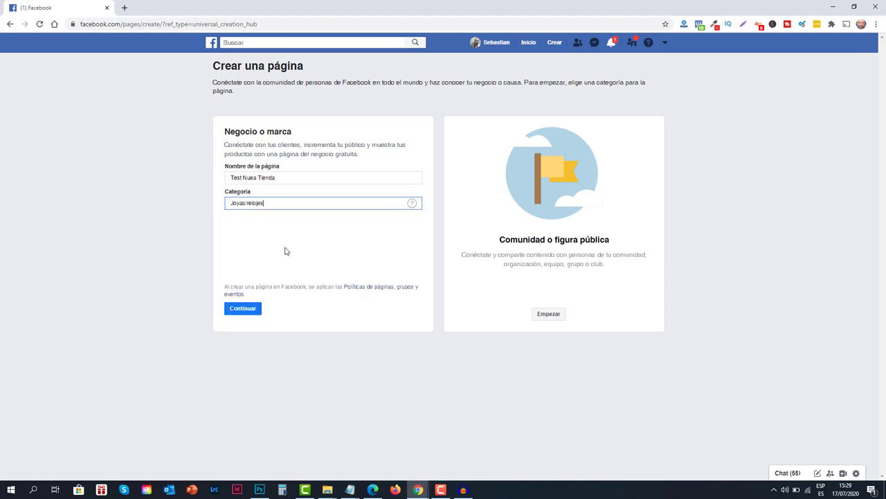
click(243, 309)
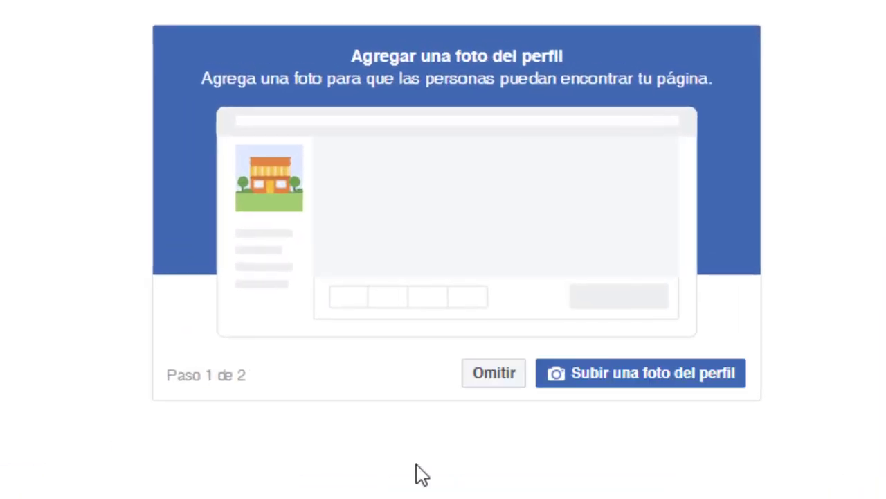
Skip the profile and cover photos and dismiss the tip about inviting friends.
click(486, 383)
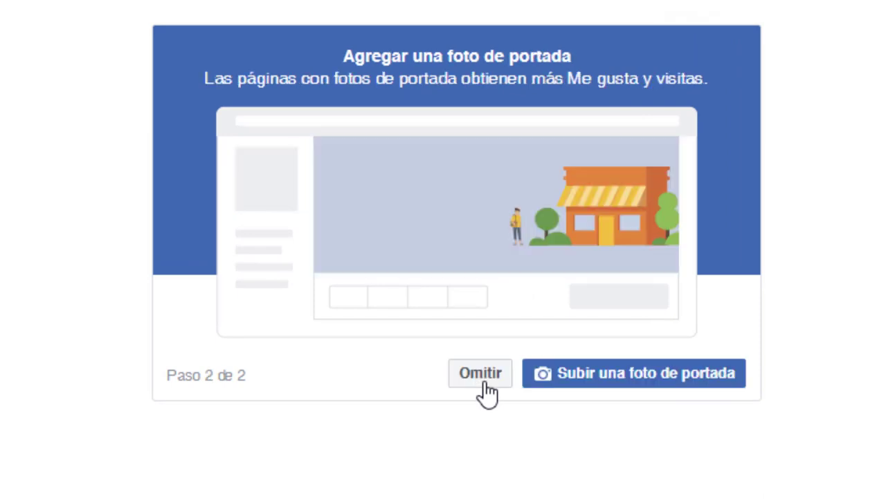
click(485, 381)
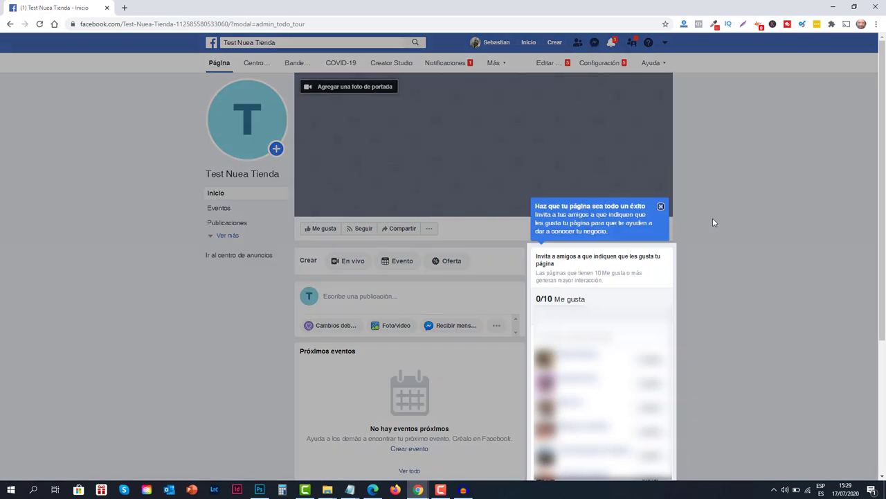
click(660, 207)
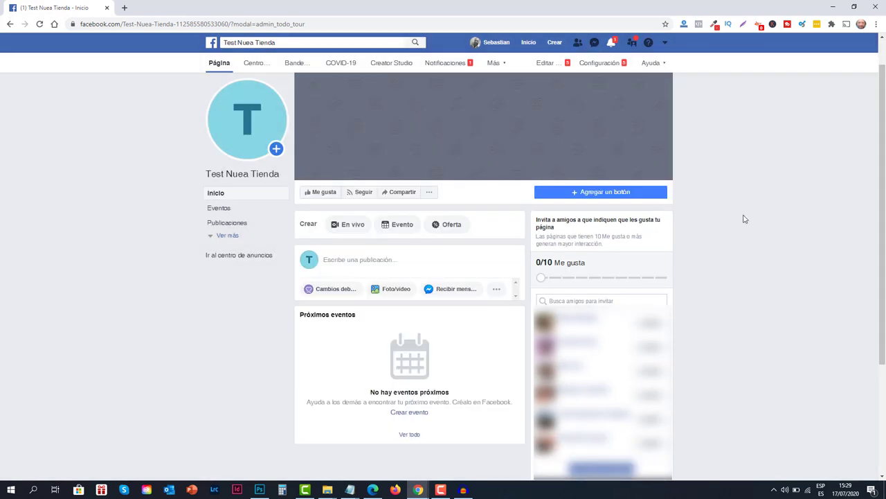
Open the new page's Tienda section, go to the sales manager to configure the shop, and close the extra browser tab.
click(222, 237)
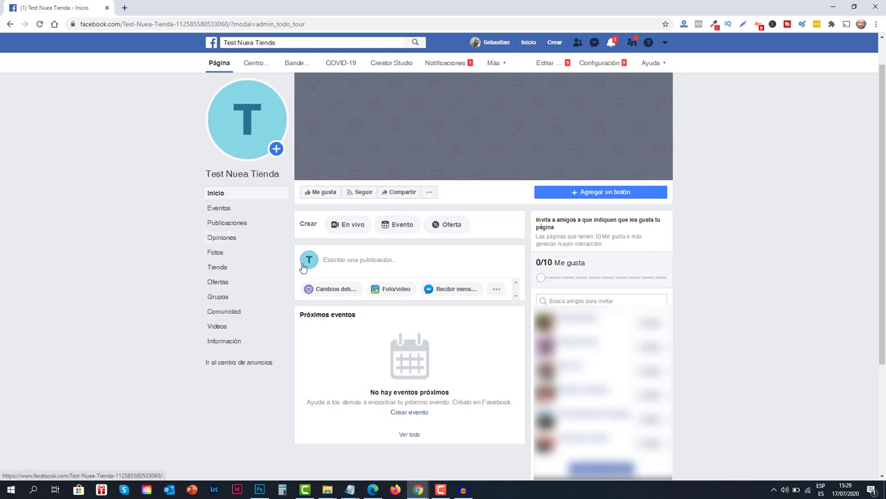
click(221, 269)
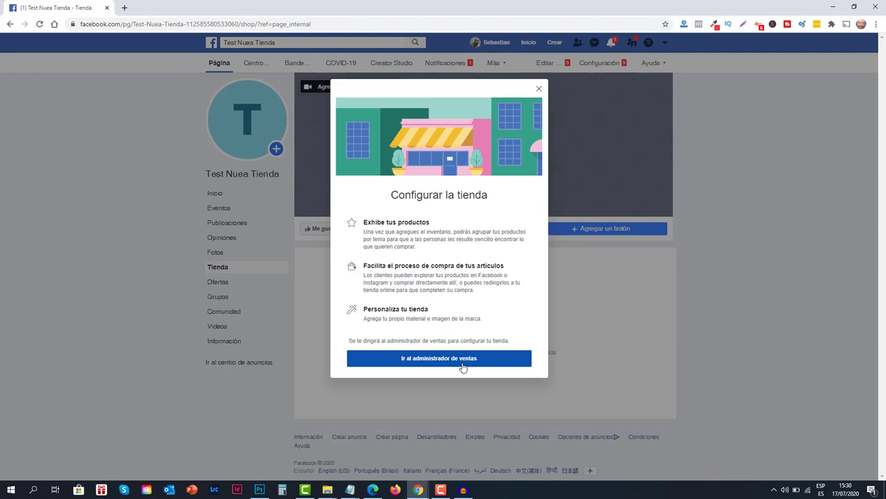
click(463, 367)
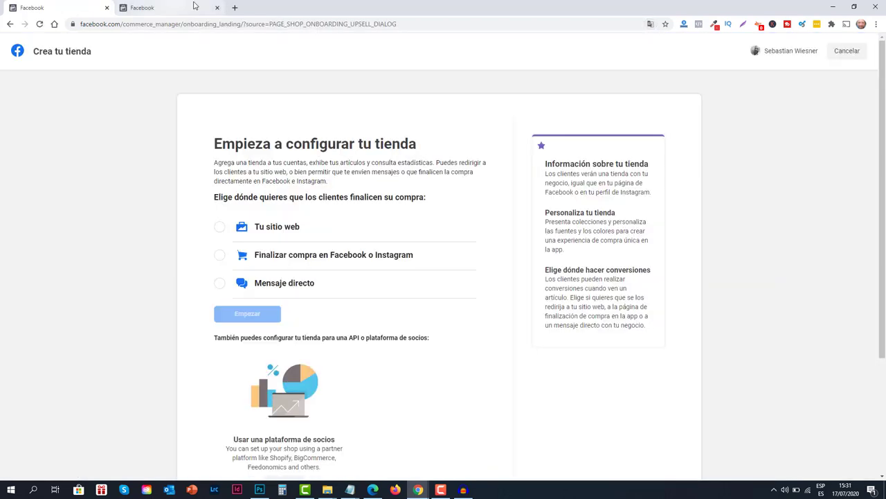
click(216, 8)
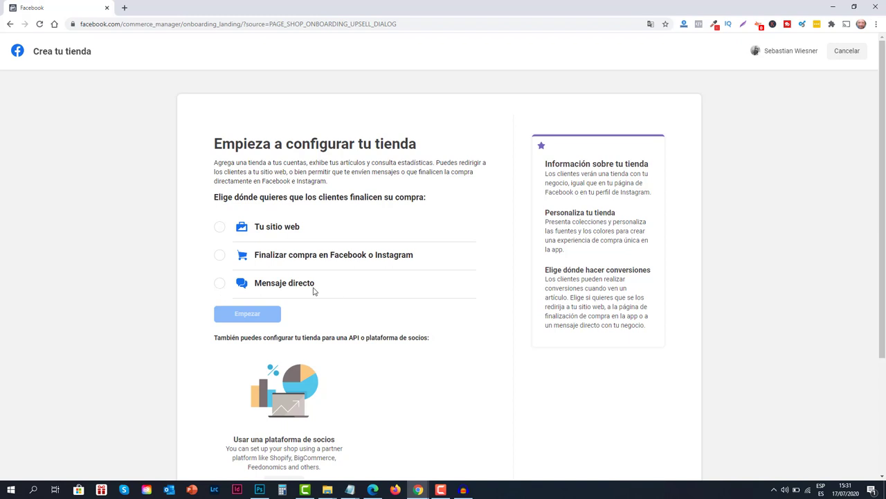
Choose Tu sitio web as the checkout location and Test Nuea Tienda as the business to sell from.
click(220, 228)
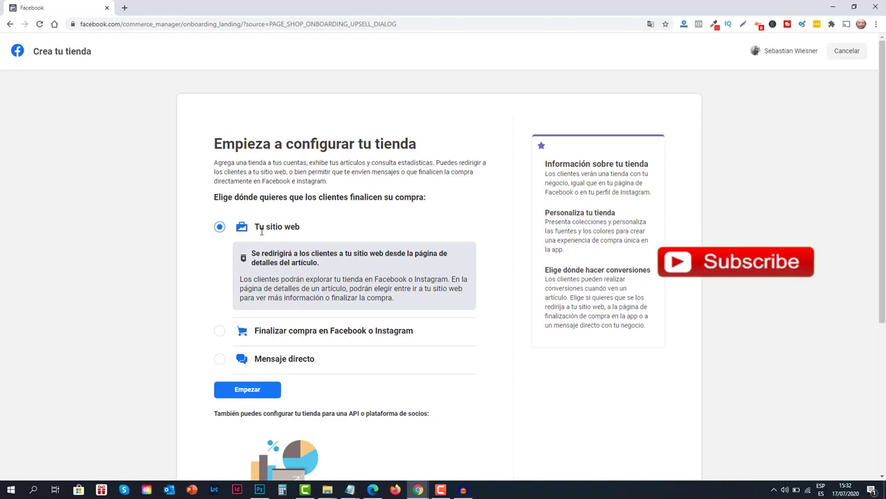
click(275, 393)
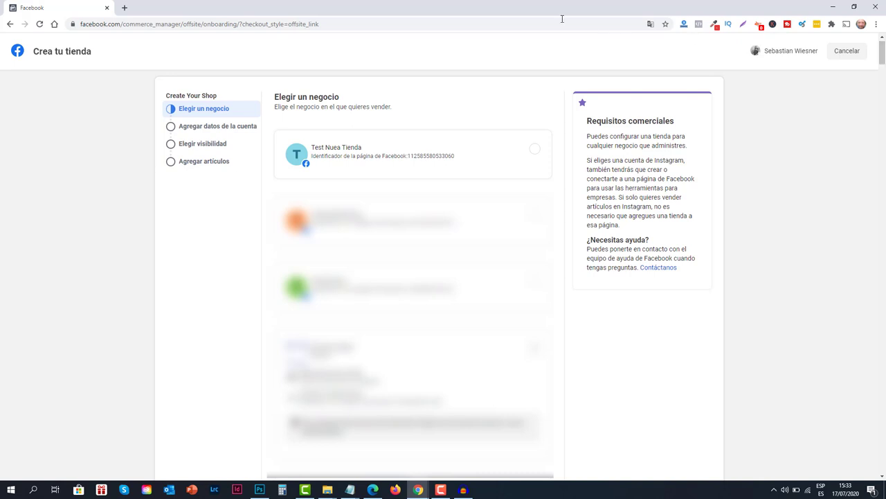
click(534, 152)
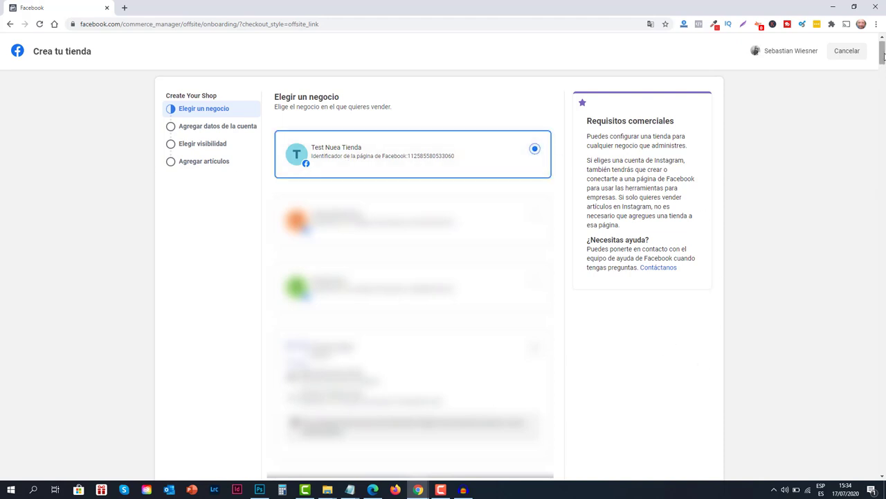
drag(884, 56, 883, 468)
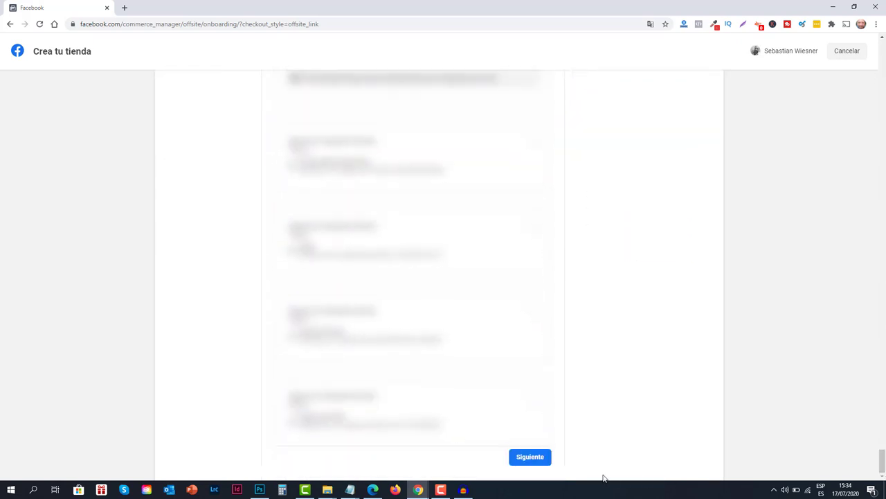
click(536, 459)
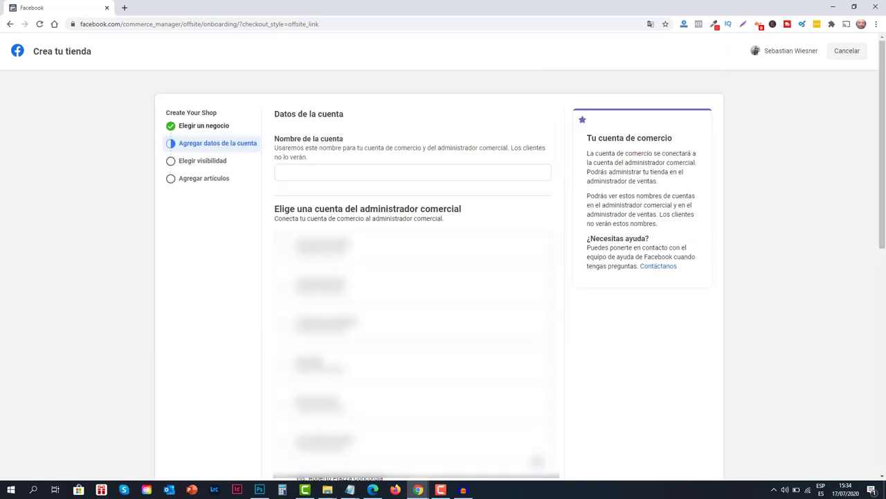
Name the commerce account Tienda Nueva.
click(336, 171)
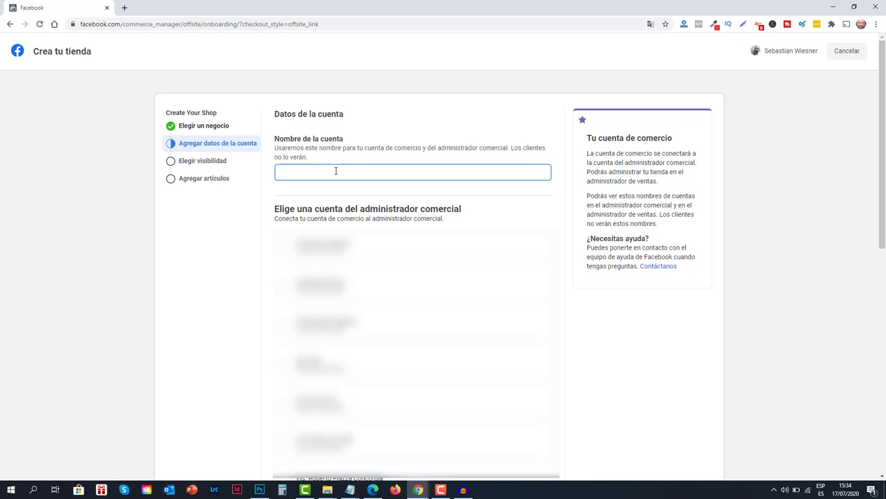
text(Tienda Nueva)
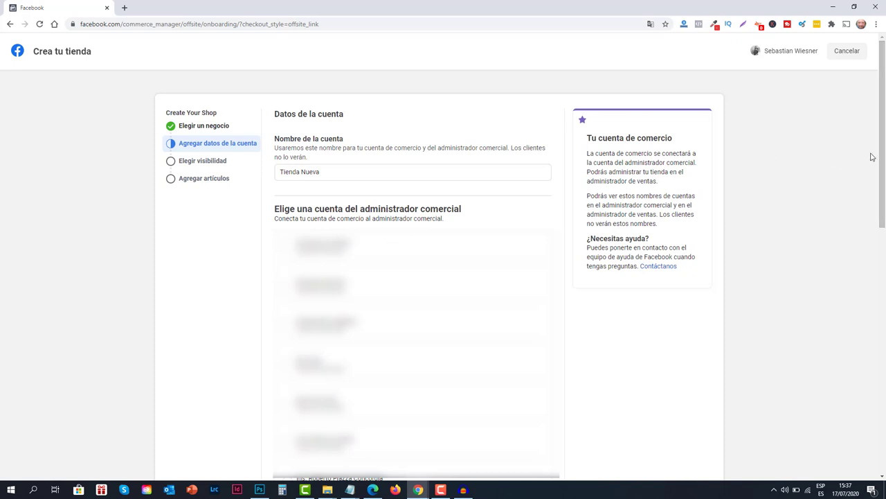
drag(883, 161, 883, 406)
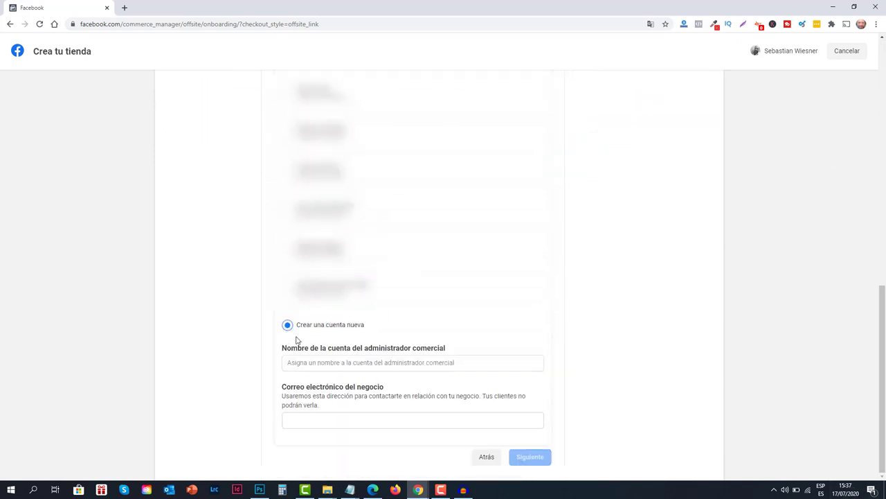
click(329, 361)
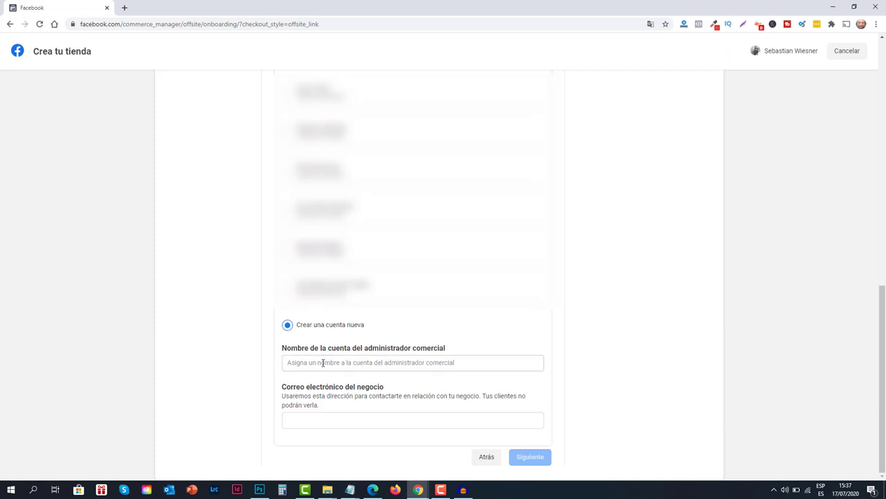
click(334, 421)
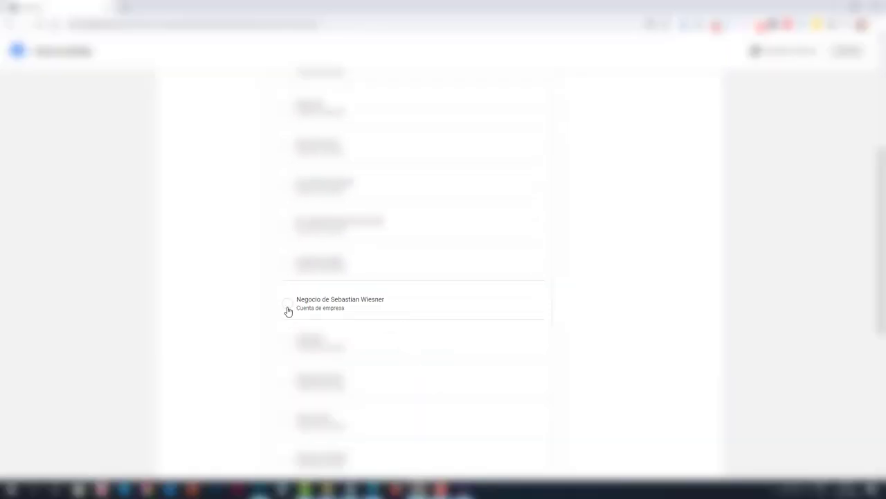
Connect the shop to the existing business manager account that carries the owner's name and continue.
click(287, 304)
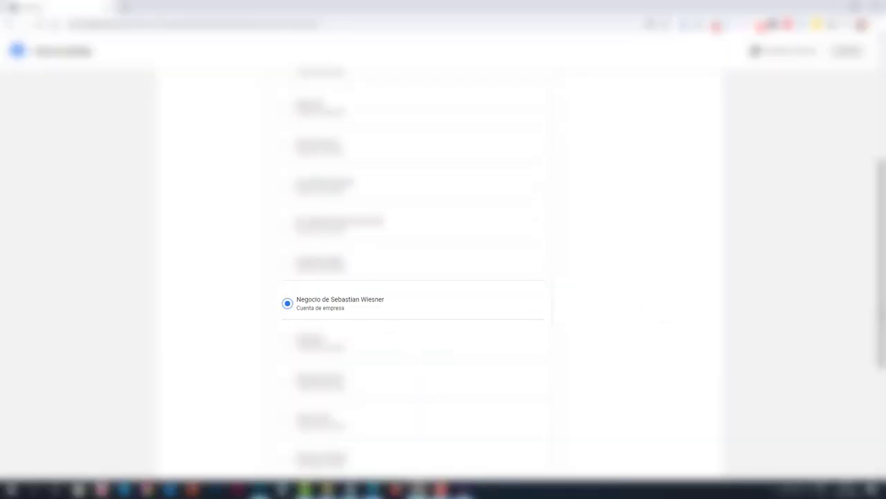
scroll(864, 430, down, 3)
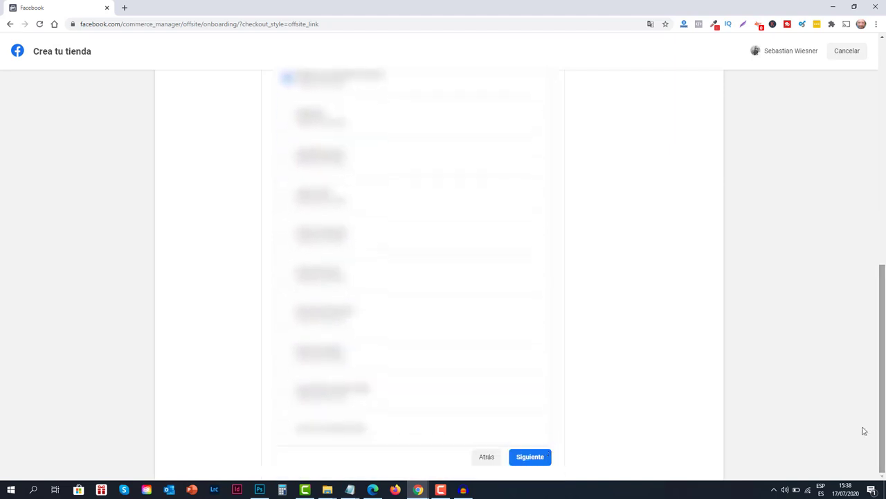
click(530, 458)
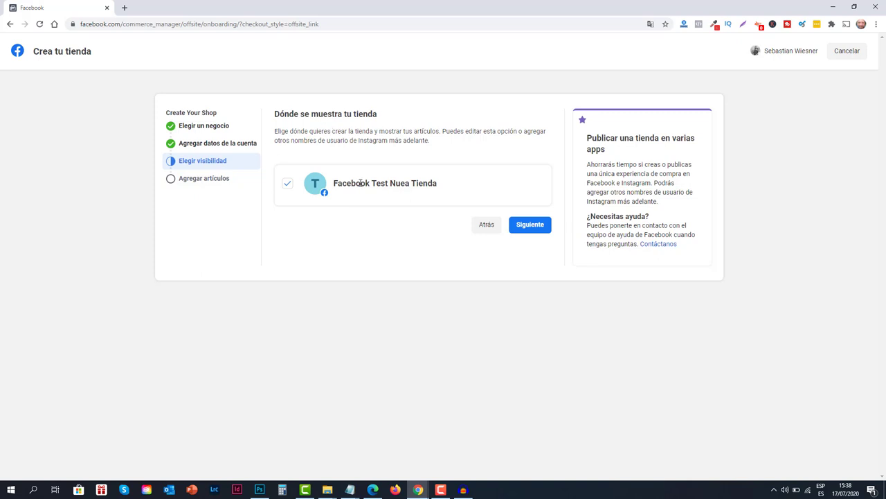
Accept the Facebook page as the shop's display location and create a new catalog named Catalogo para Nueva Tienda.
click(533, 230)
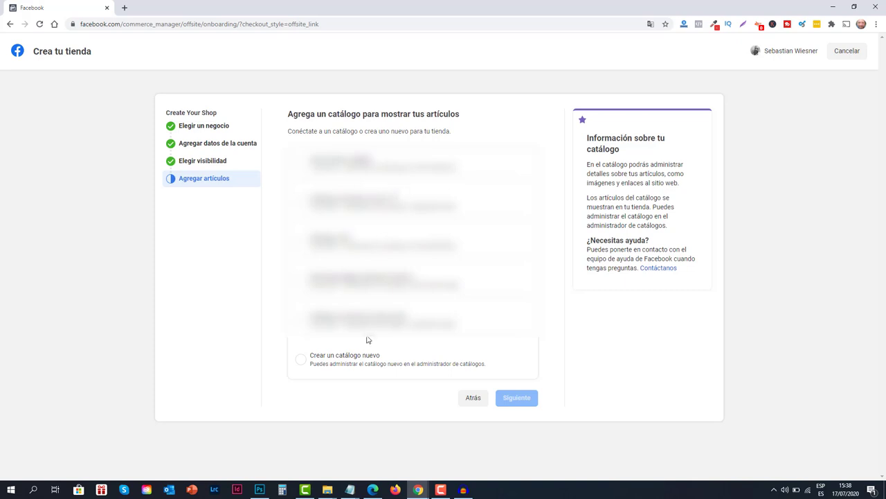
click(302, 365)
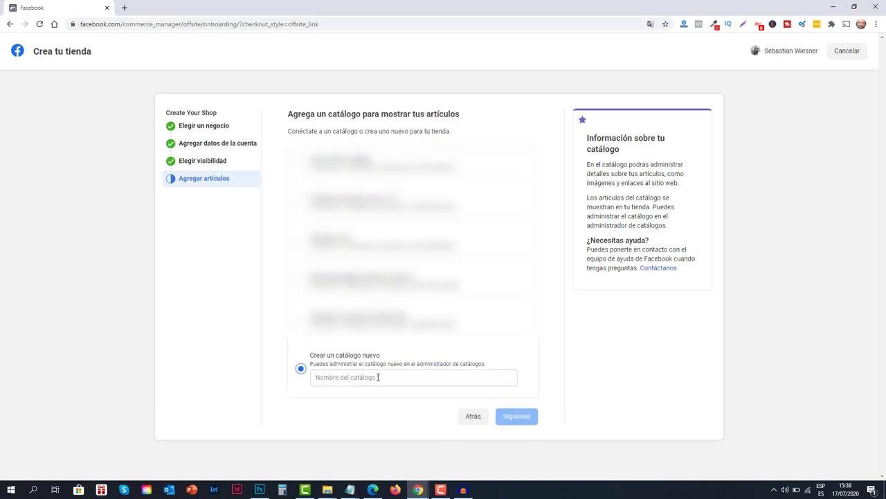
click(378, 377)
text(Ca)
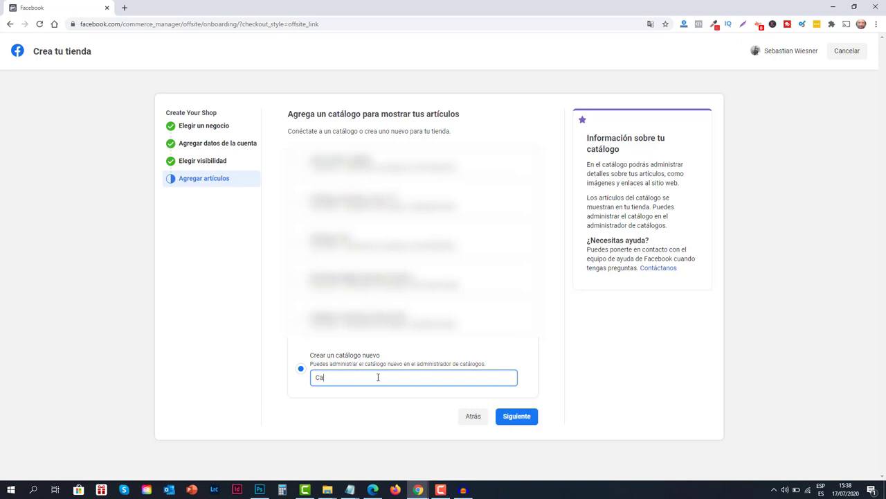
text(talogo para Nueva Tienda)
click(517, 416)
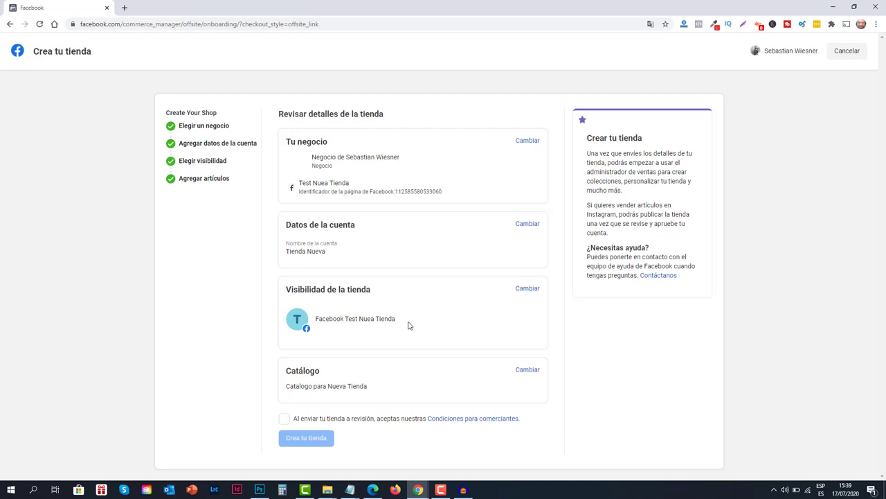
Accept the merchant terms on the review page and create the shop.
click(284, 418)
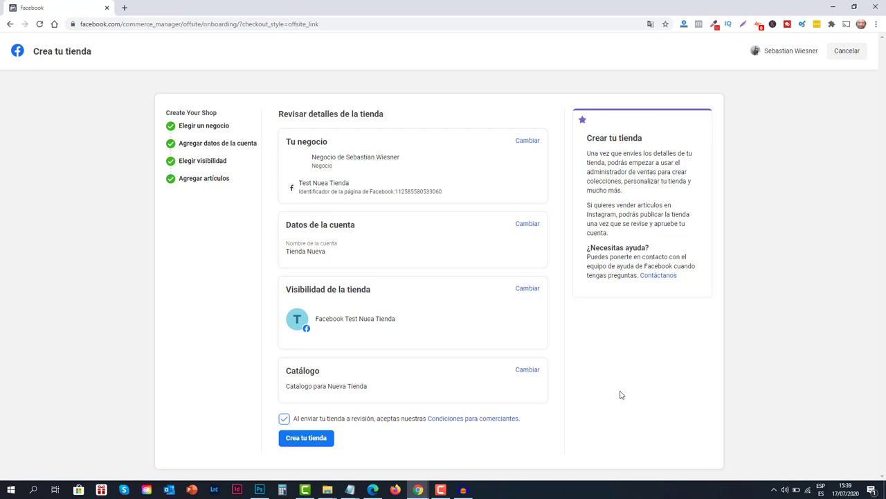
click(328, 442)
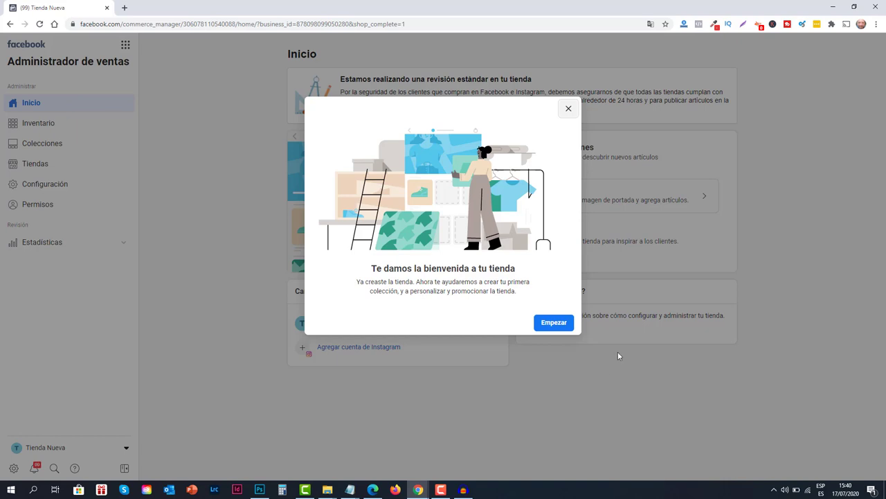
Start past the shop's welcome message, open the Test Nuea Tienda shop for editing and look over its layout and style settings.
click(554, 322)
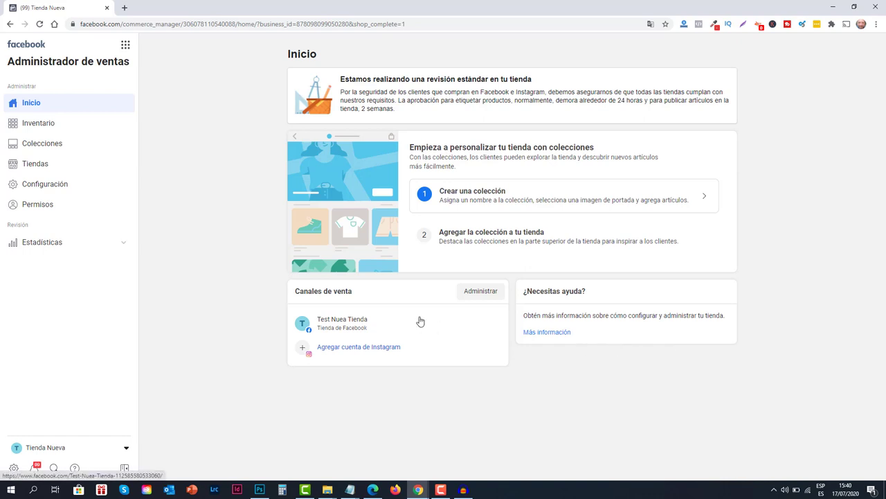
click(36, 170)
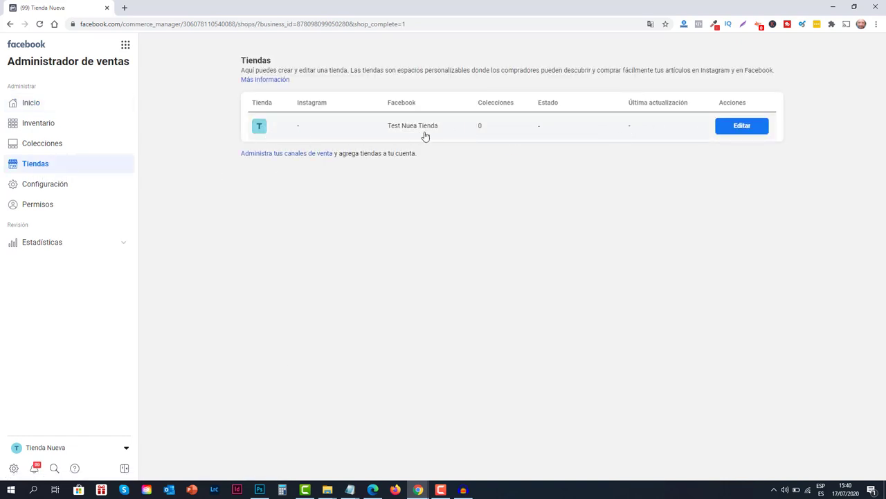
click(728, 130)
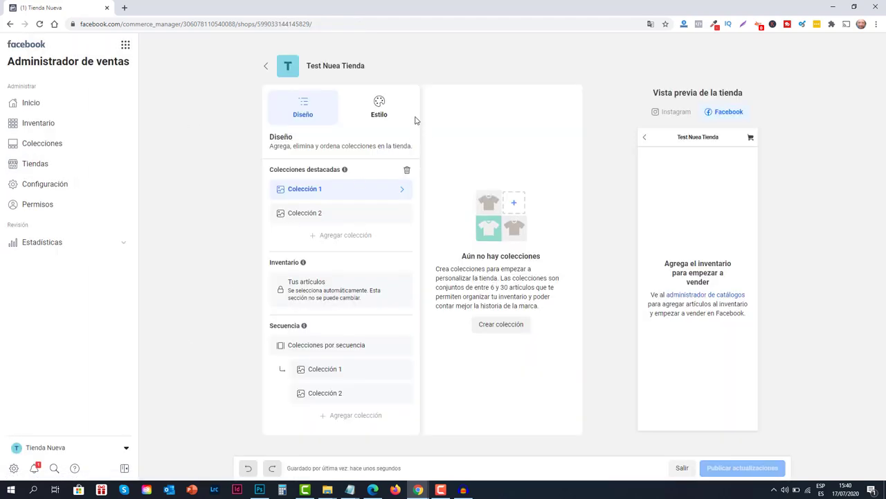
click(381, 109)
click(305, 109)
Start adding a product from the shop's inventory, choosing manual entry in the catalog manager.
click(54, 130)
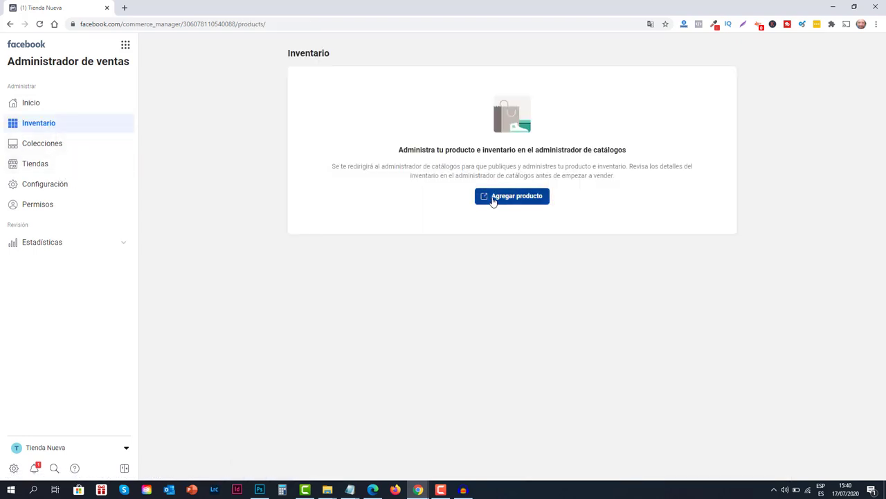
click(494, 200)
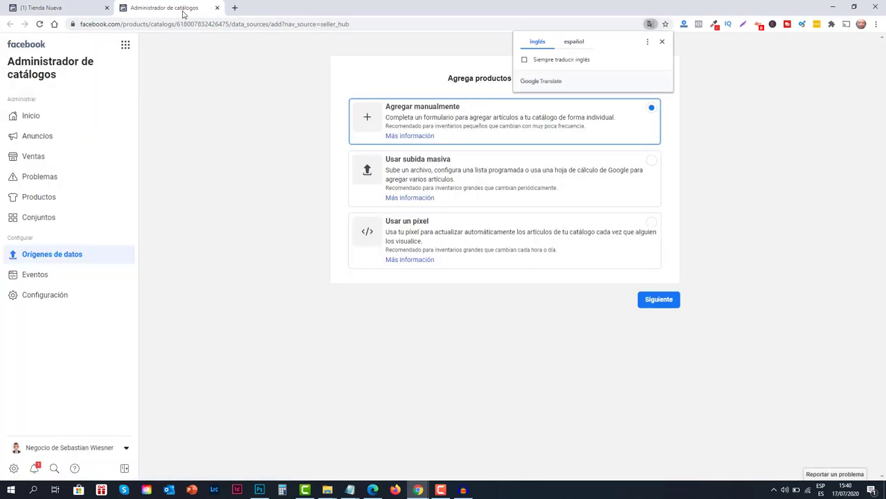
click(662, 41)
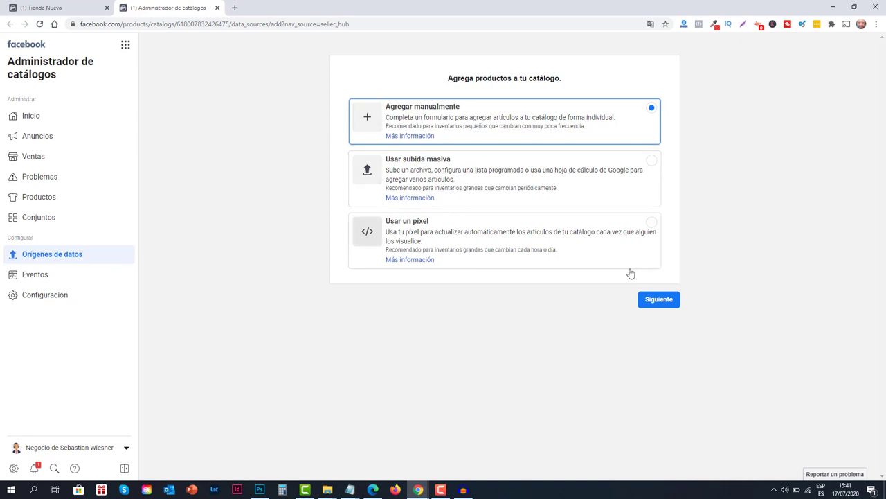
click(660, 300)
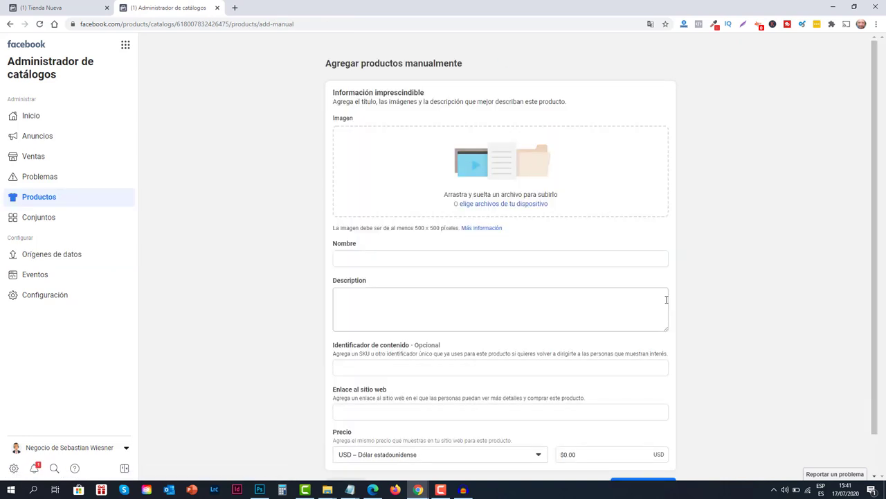
Upload the tennis ball image 26-0.jpg, name the product Pelota Tenis and describe it as Amarilla.
click(520, 205)
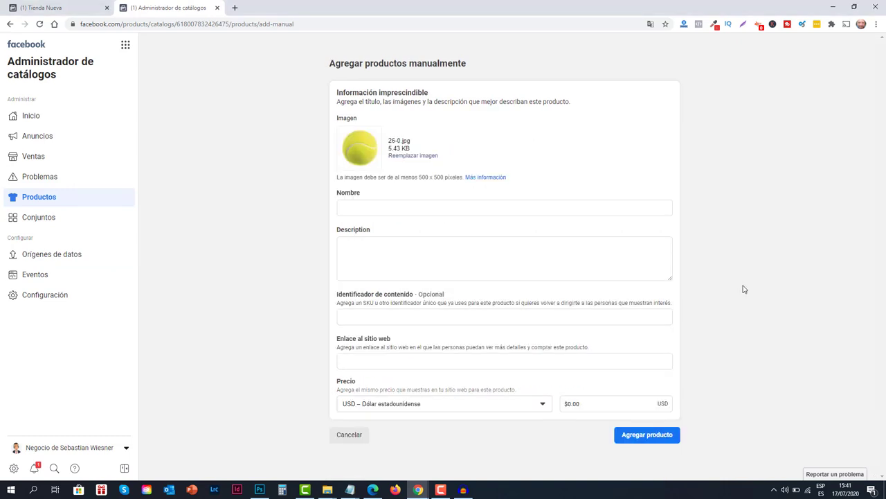
click(408, 208)
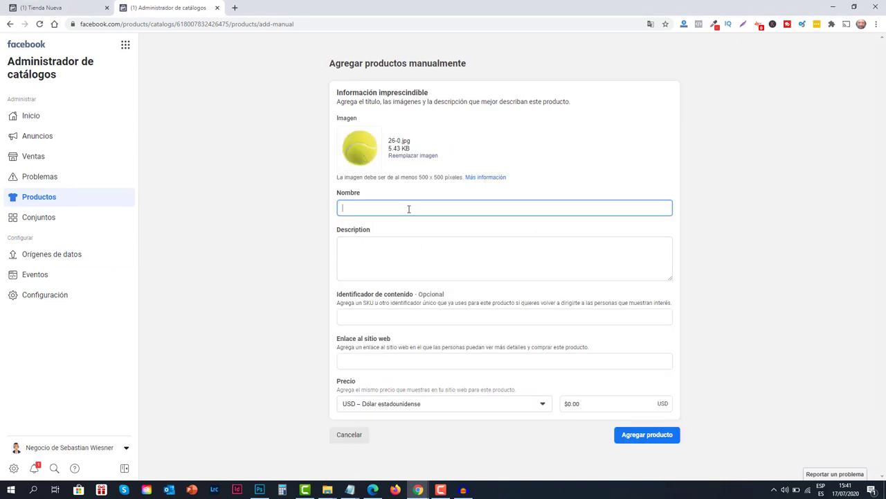
text(Pelota Tenis)
click(407, 241)
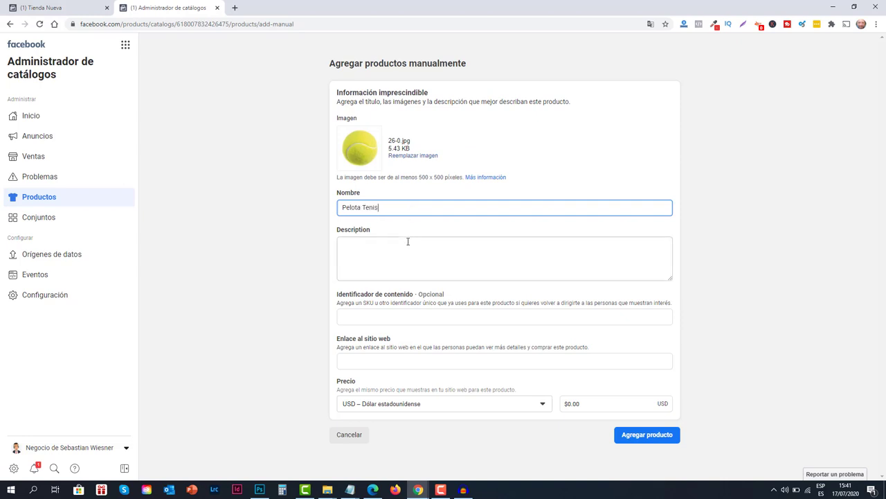
text(Amarilla)
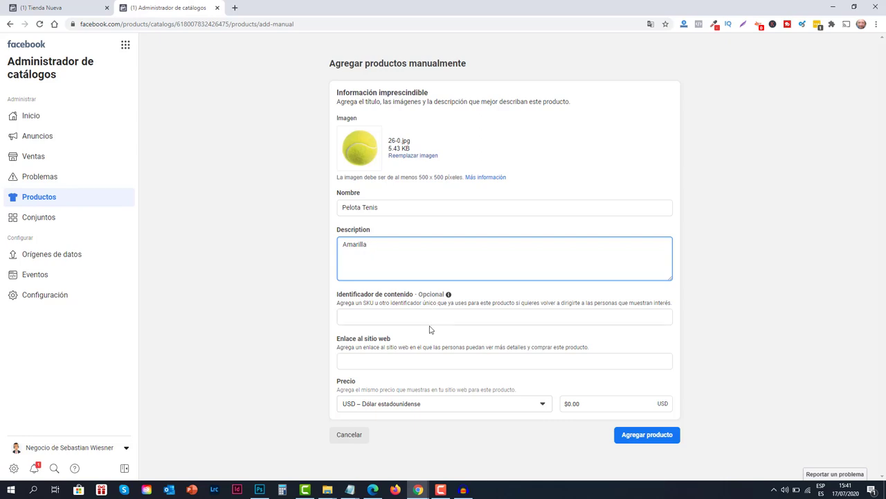
Enter the wa.me WhatsApp link with the seller's phone number as the product's website link.
click(410, 357)
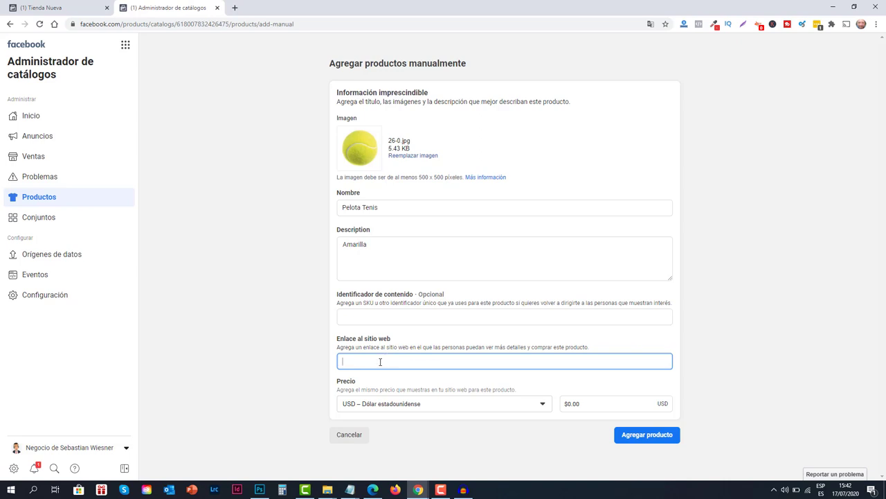
key(ctrl+v)
click(229, 387)
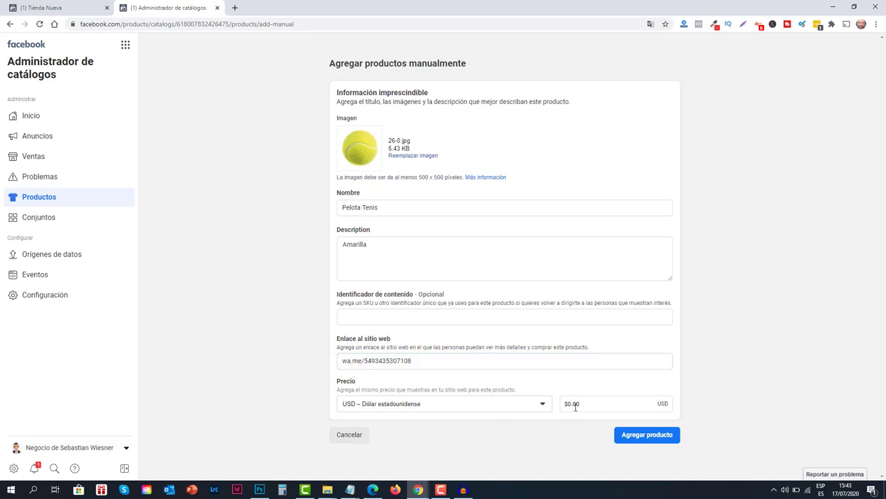
Set the product's price to 4.00 USD, add it to the catalog and finish without adding another product.
drag(583, 401, 563, 406)
text(4)
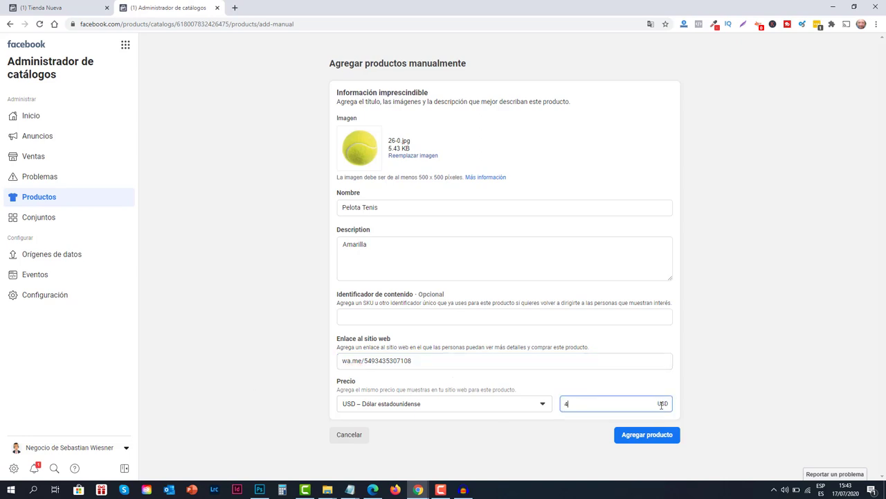
click(743, 435)
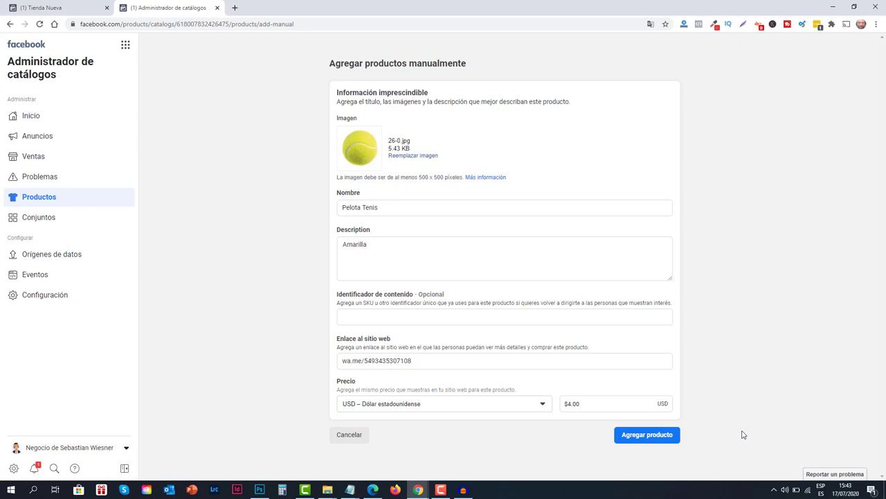
click(649, 437)
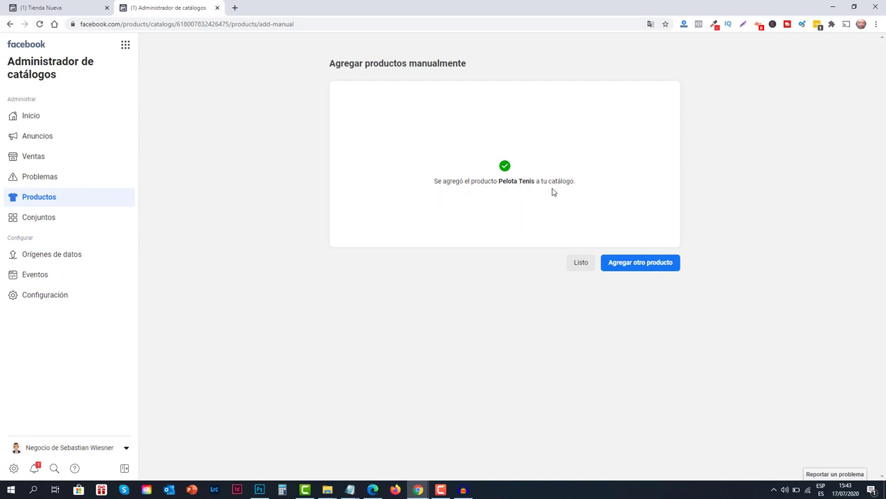
click(580, 264)
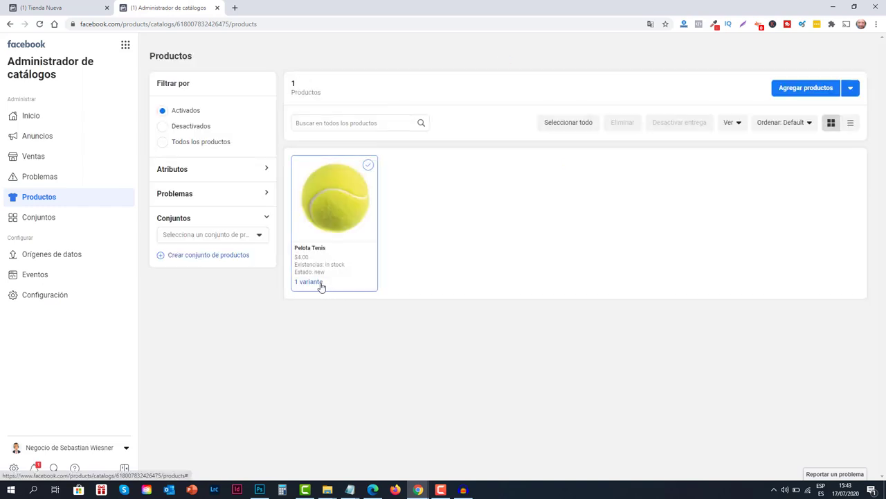
Review the details of the Pelota Tenis product through its variant, and close them.
click(321, 285)
click(388, 308)
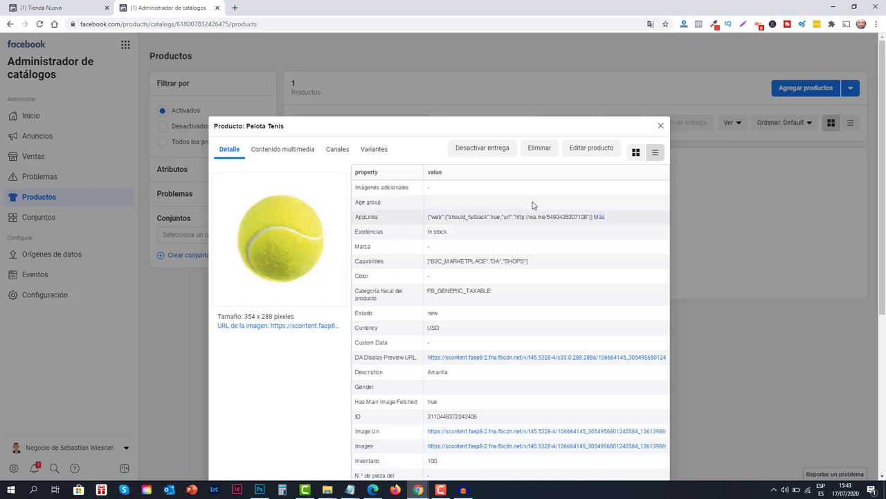
click(661, 127)
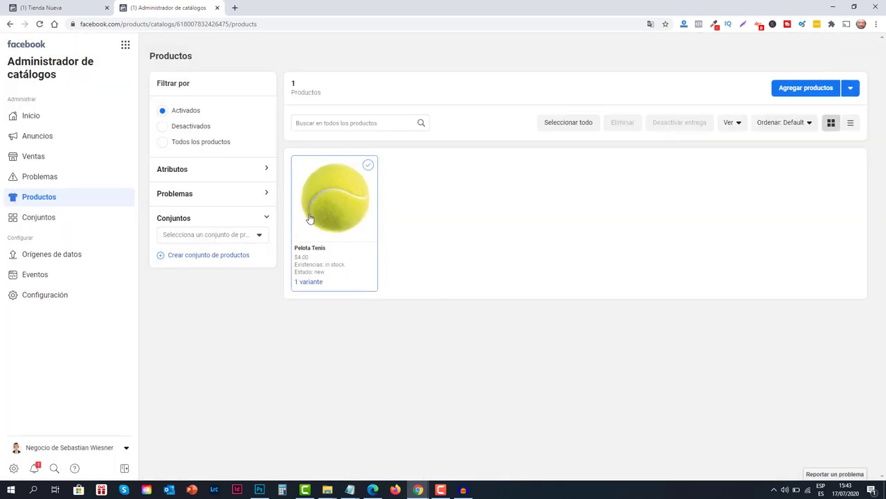
Open the catalog's sales channels and view the Facebook page's shop from there.
click(43, 162)
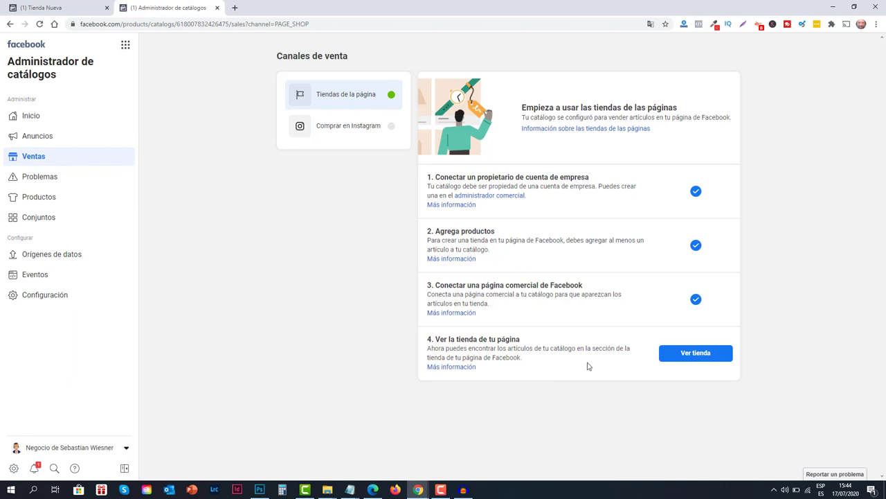
click(682, 361)
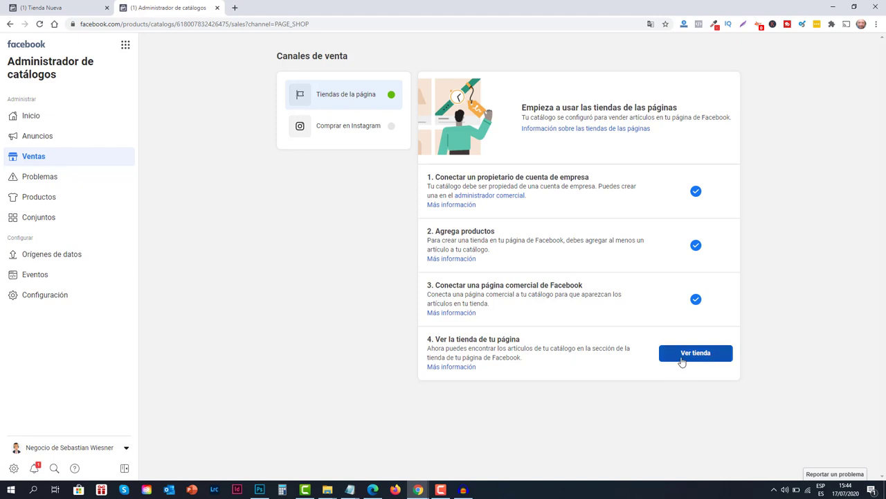
right_click(682, 361)
click(664, 385)
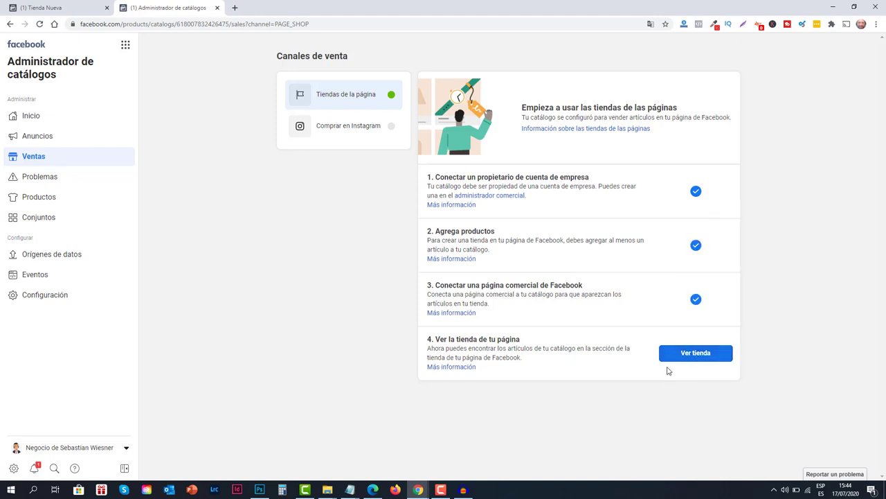
click(681, 354)
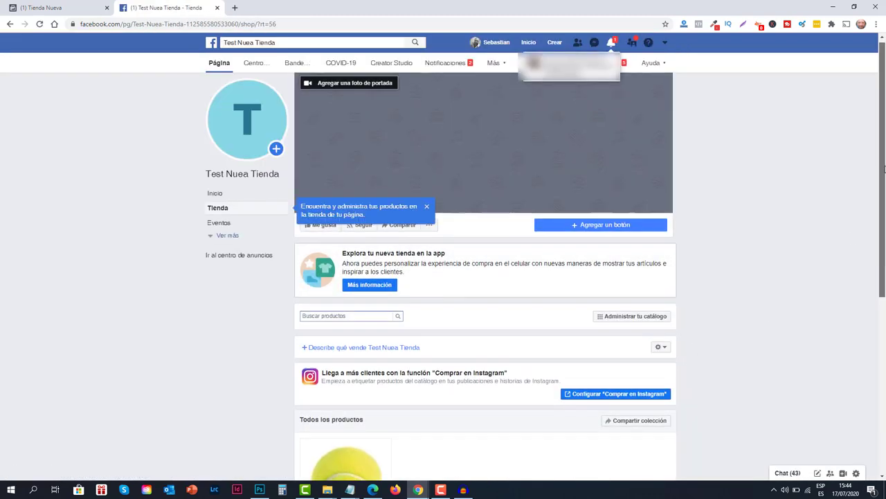
Open the Pelota Tenis listing, test its website purchase link to WhatsApp, and return to the page's shop.
scroll(556, 237, down, 2)
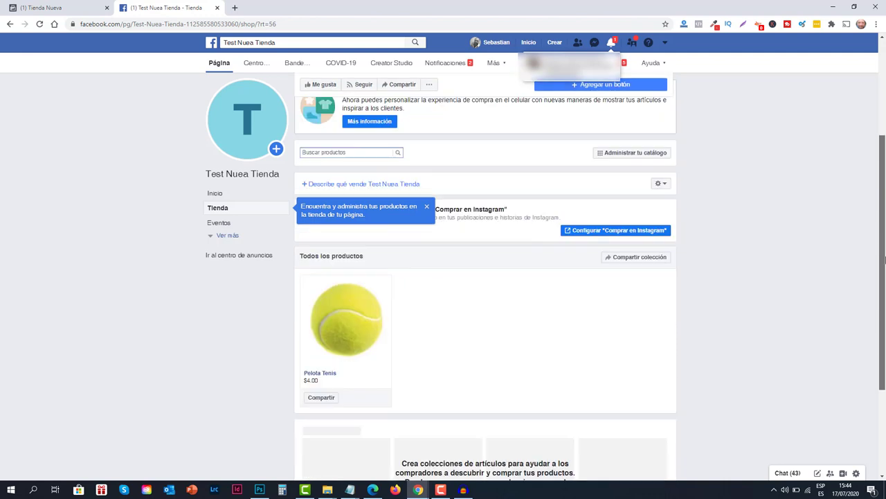
click(351, 340)
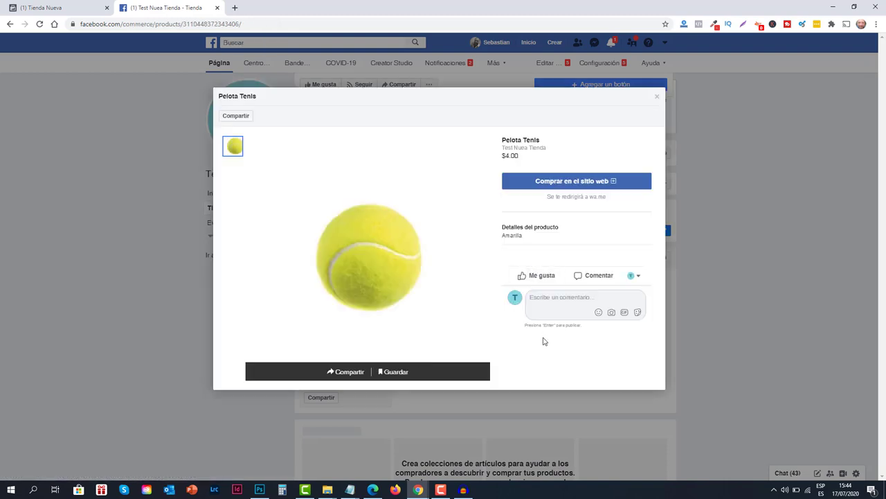
click(572, 182)
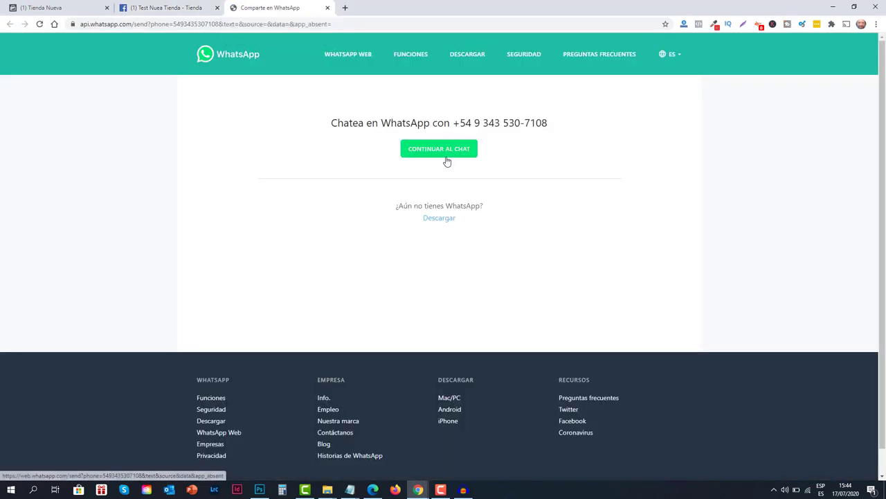
click(187, 7)
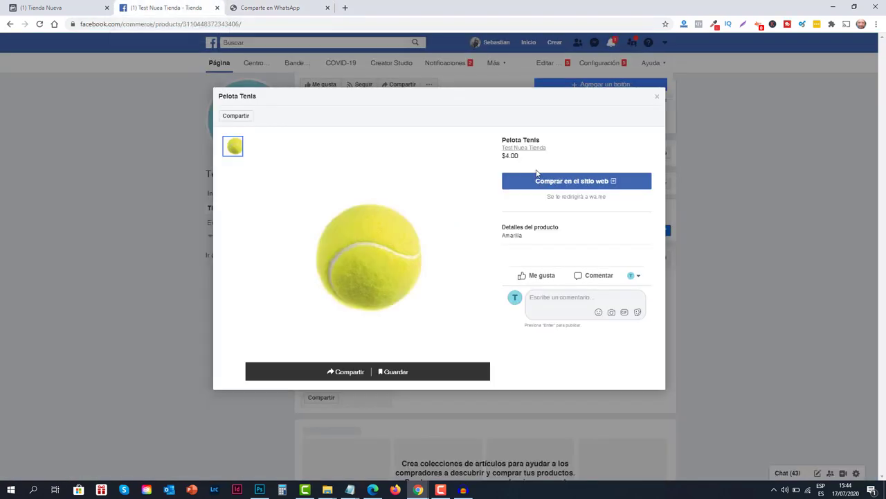
click(657, 97)
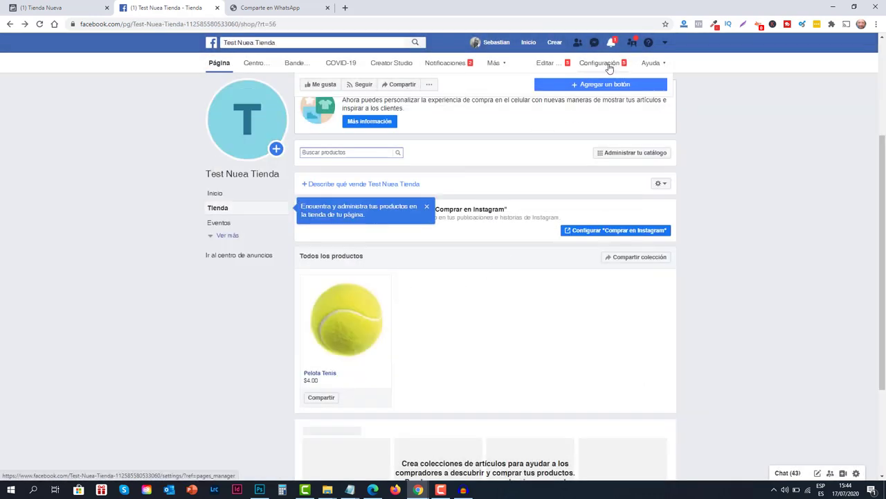
Expand the page's section list and open its information section to find the Messenger link in the contact details.
click(229, 236)
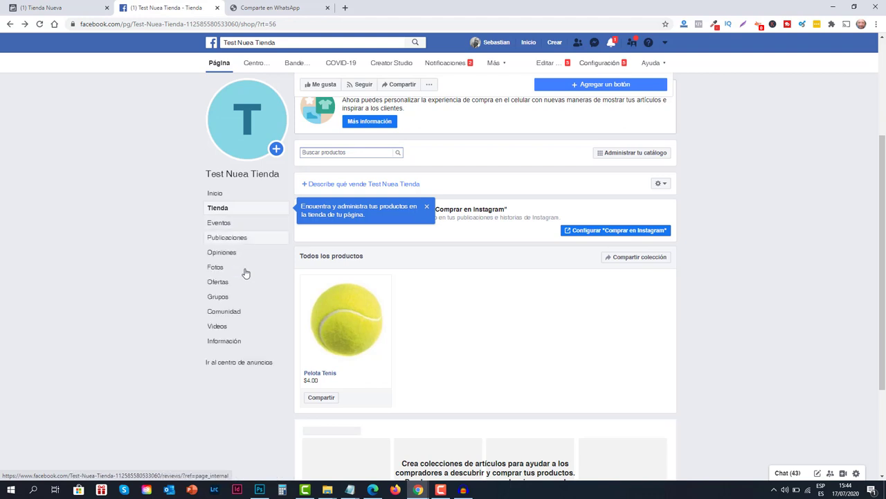
click(225, 341)
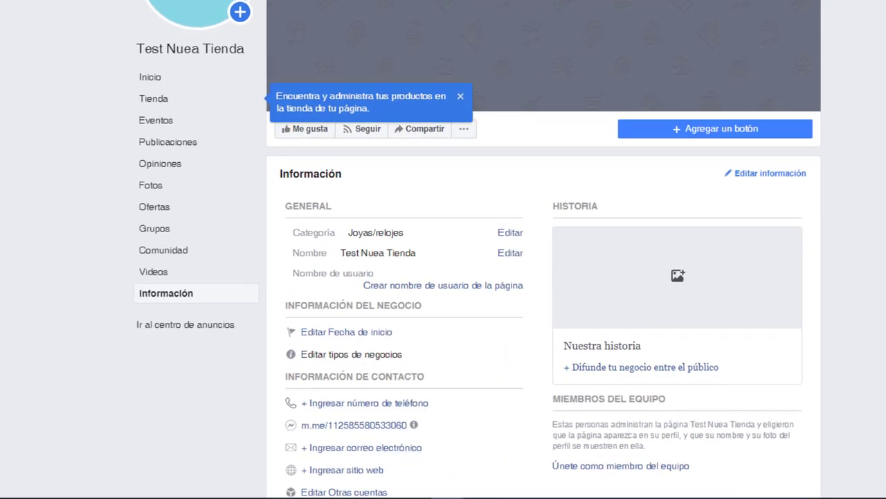
scroll(483, 307, down, 2)
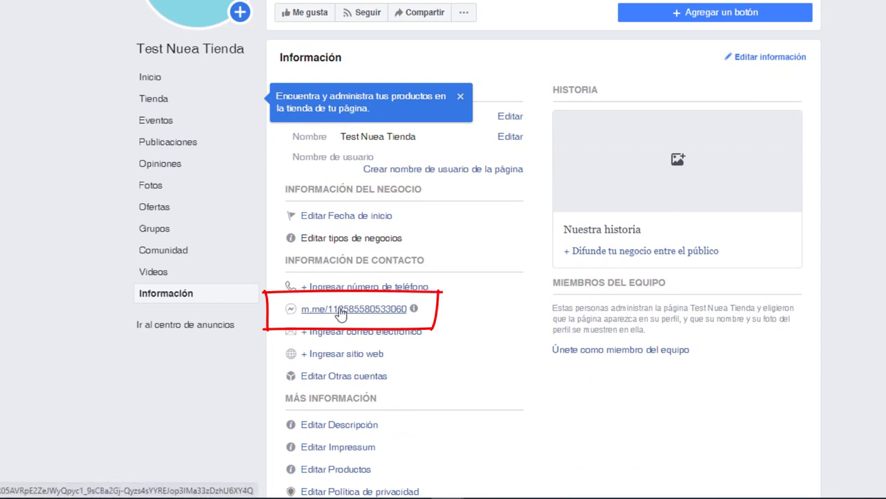